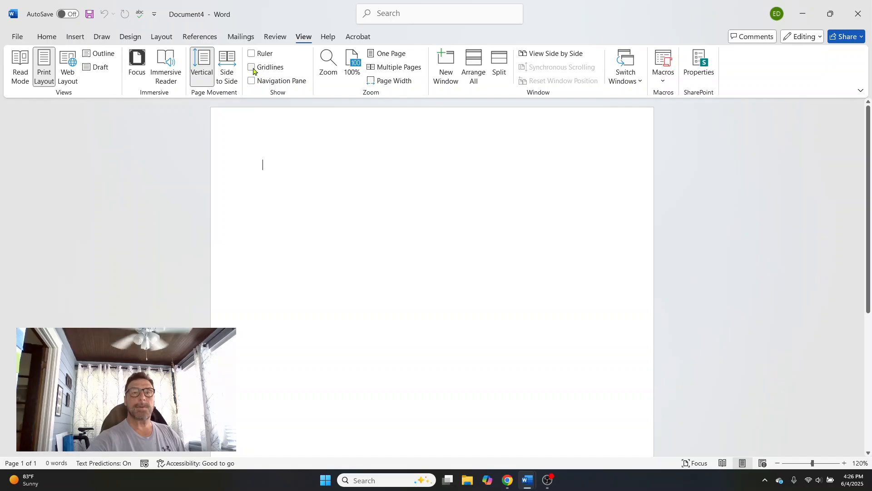
# Show the ruler and enter the title "My Really Great Title" several blank lines down the page
pyautogui.click(251, 54)
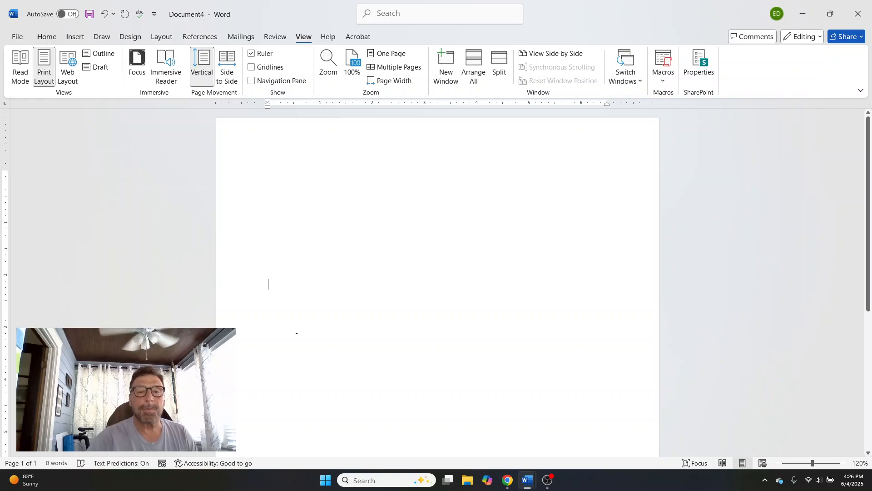
pyautogui.press('Return')
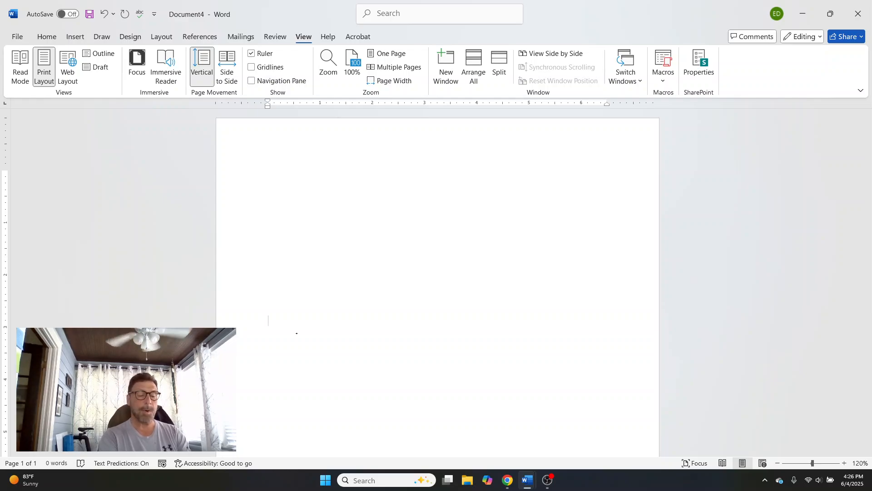
pyautogui.write('My R')
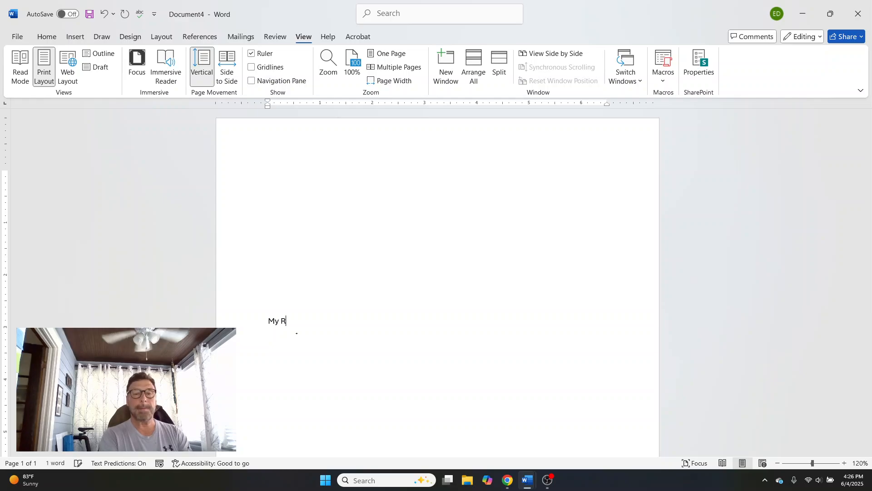
pyautogui.write('ealling')
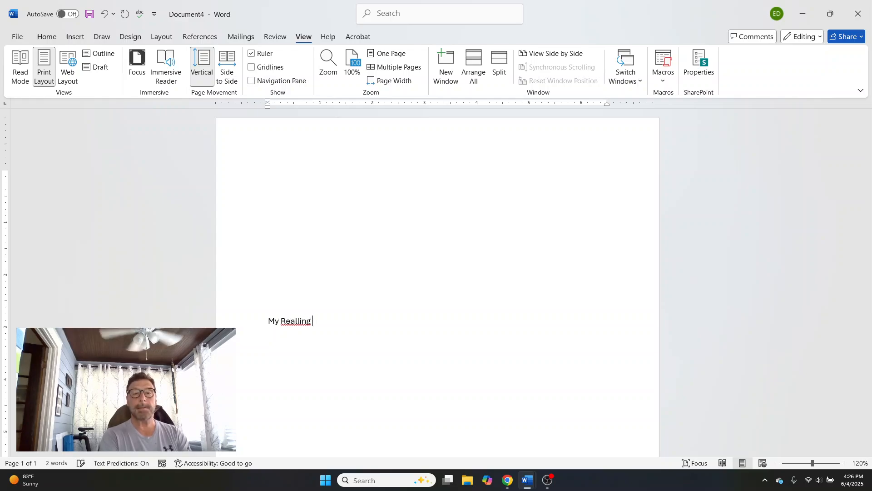
pyautogui.press('BackSpace')
pyautogui.press('BackSpace')
pyautogui.press('BackSpace')
pyautogui.press('BackSpace')
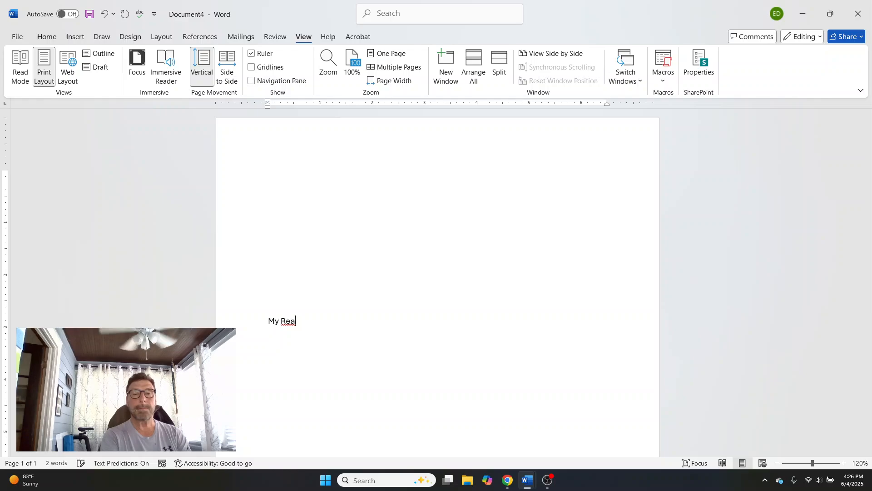
pyautogui.write('y gre')
pyautogui.press('BackSpace')
pyautogui.press('BackSpace')
pyautogui.press('BackSpace')
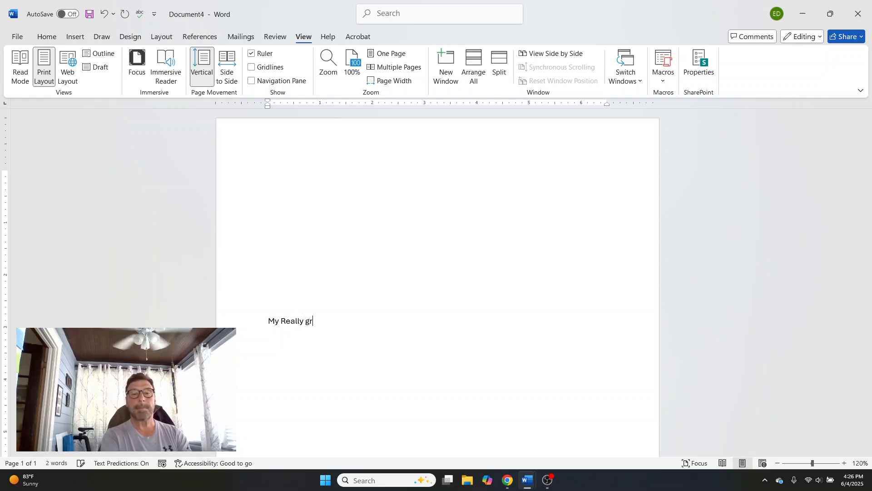
pyautogui.write('Great')
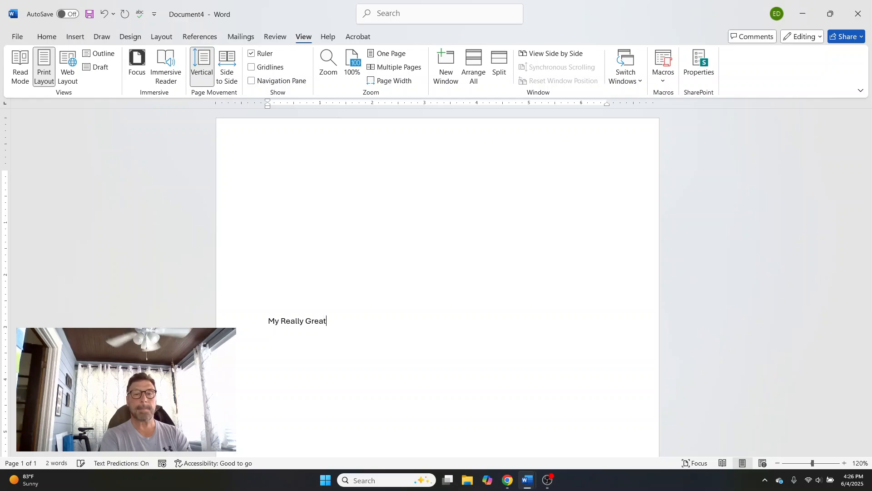
pyautogui.write(' Title')
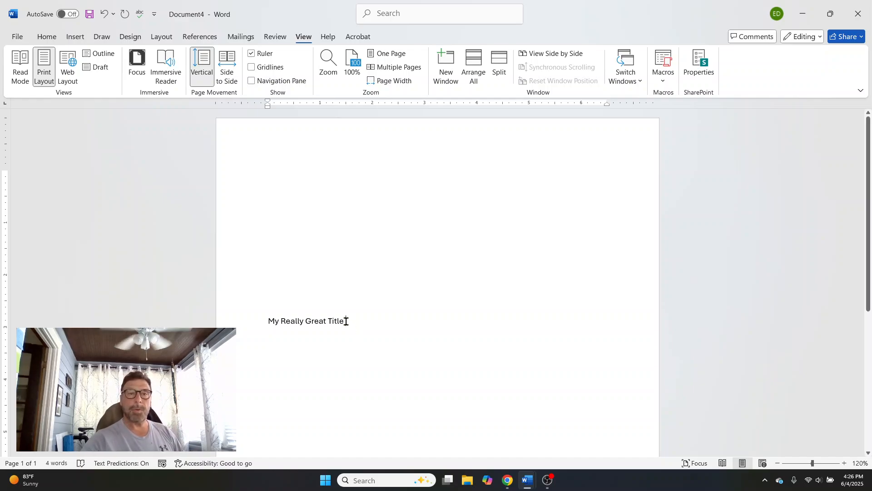
pyautogui.moveTo(346, 321); pyautogui.dragTo(270, 320)
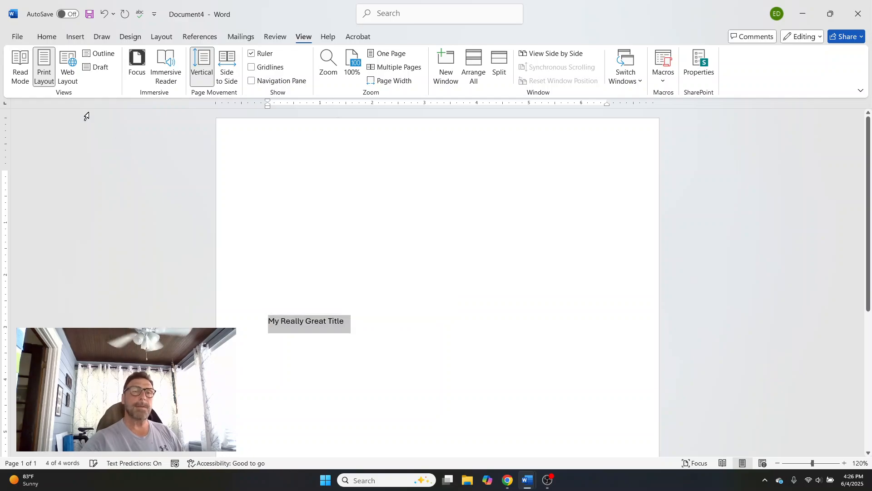
pyautogui.click(44, 38)
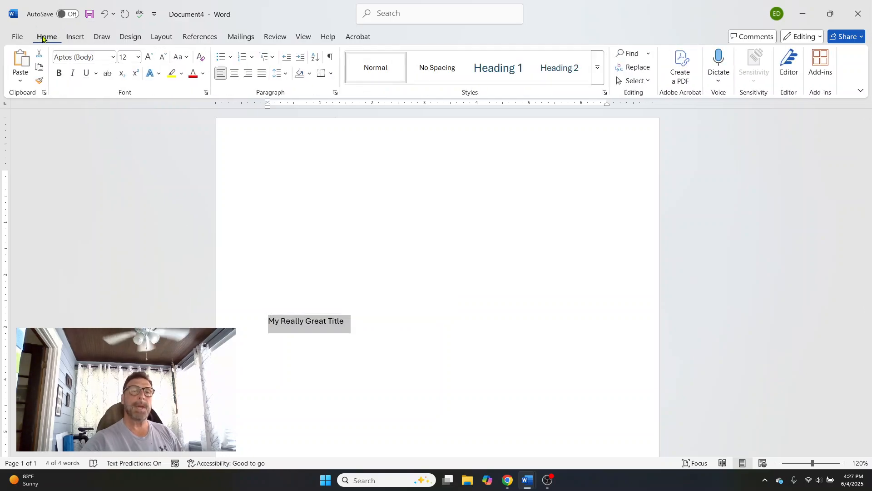
pyautogui.click(184, 58)
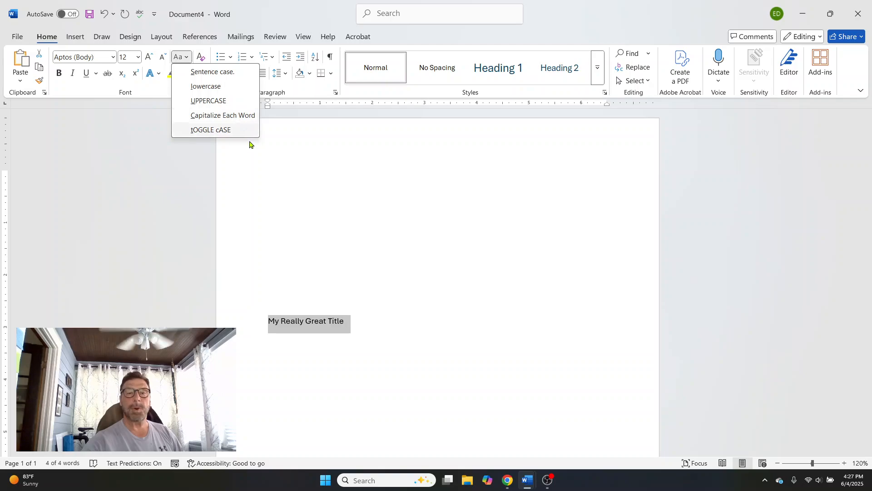
pyautogui.click(337, 230)
pyautogui.click(364, 321)
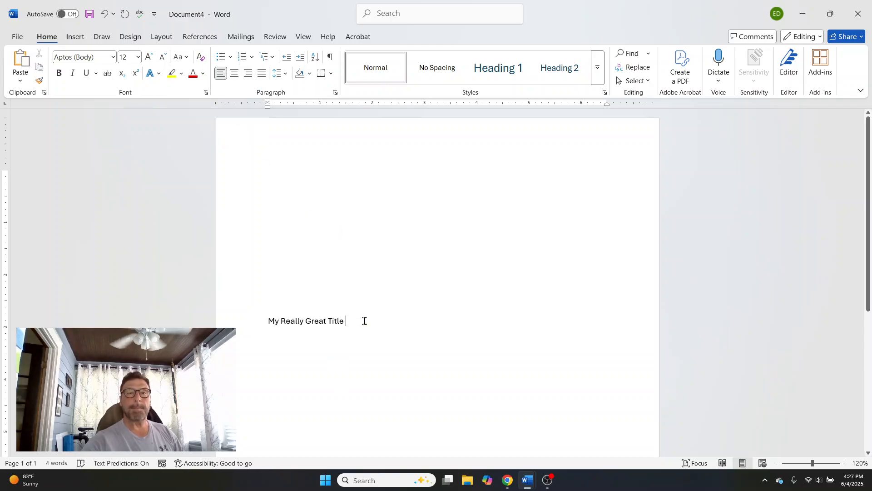
# Change the font of the title line to Times New Roman
pyautogui.moveTo(347, 321); pyautogui.dragTo(268, 322)
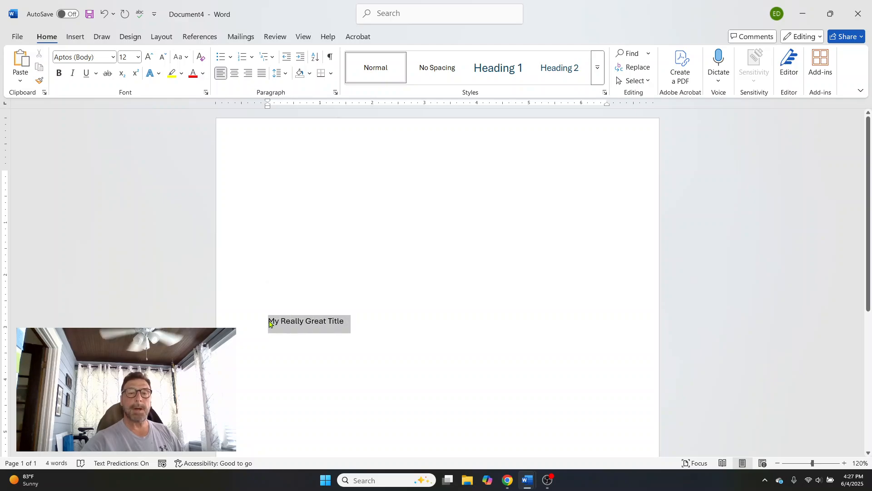
pyautogui.click(112, 57)
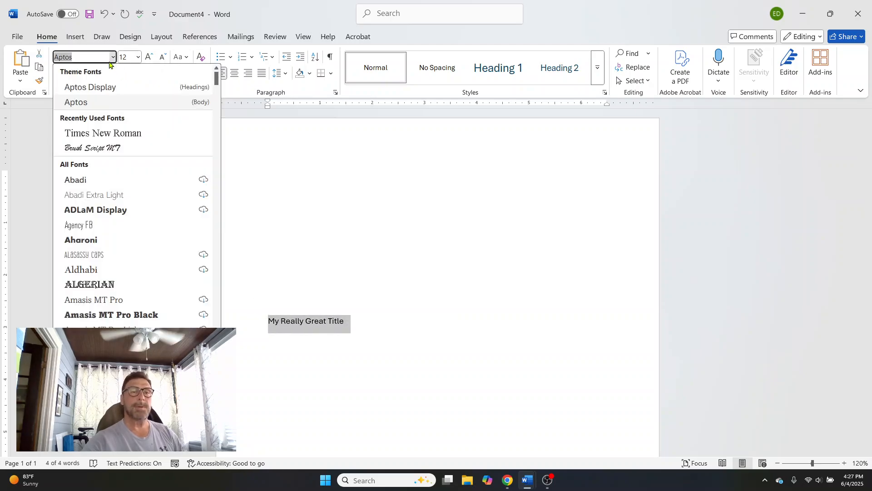
pyautogui.click(112, 134)
pyautogui.click(366, 320)
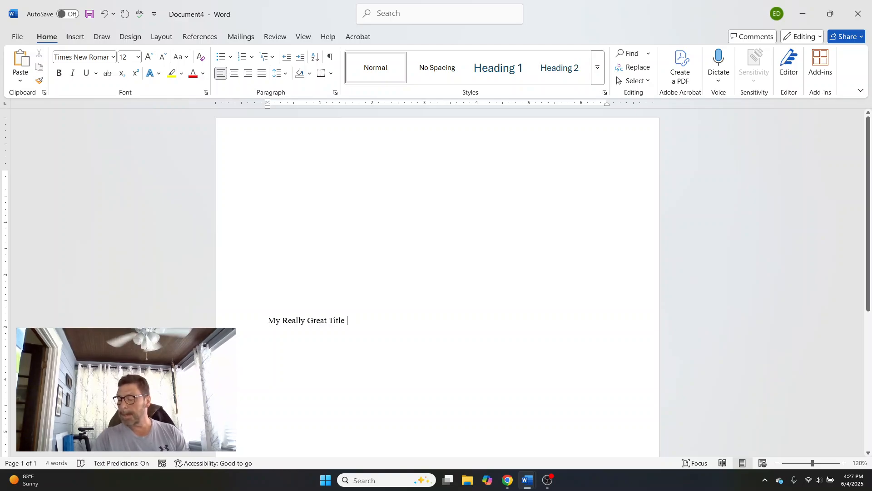
# Add the lines "Your Name" and "Vermont State University" below the title
pyautogui.press('Return')
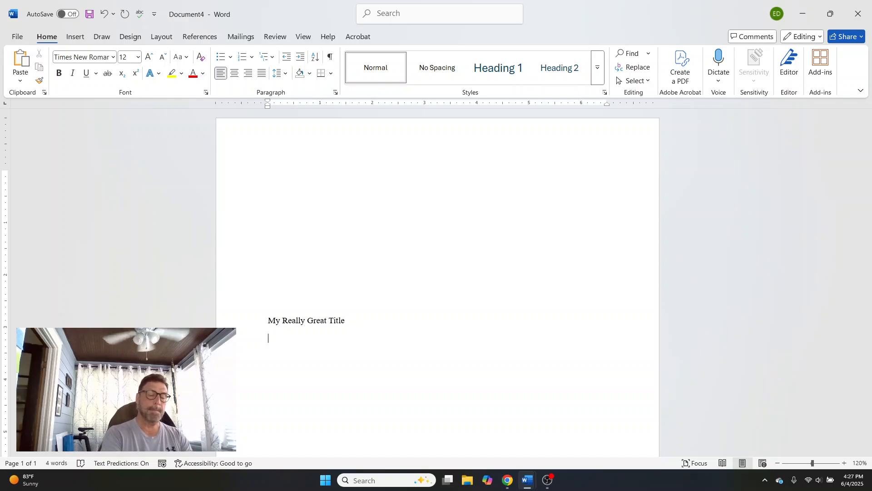
pyautogui.write('Your Name ')
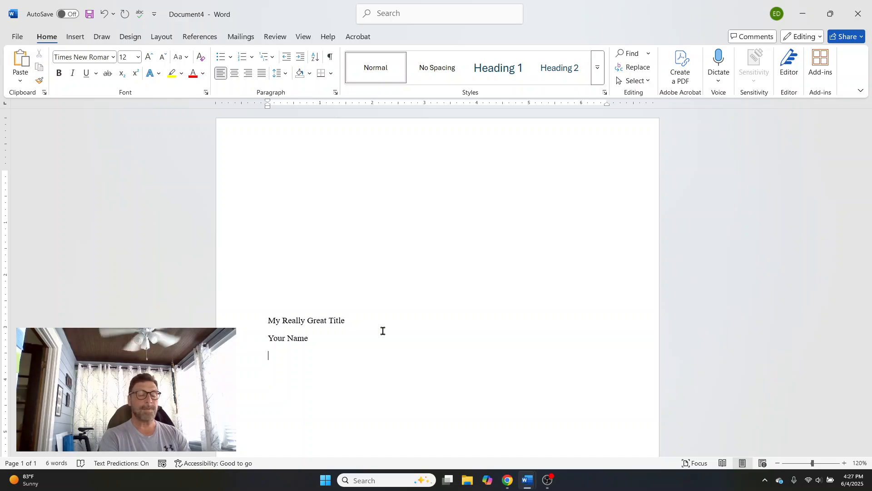
pyautogui.write('Vermont')
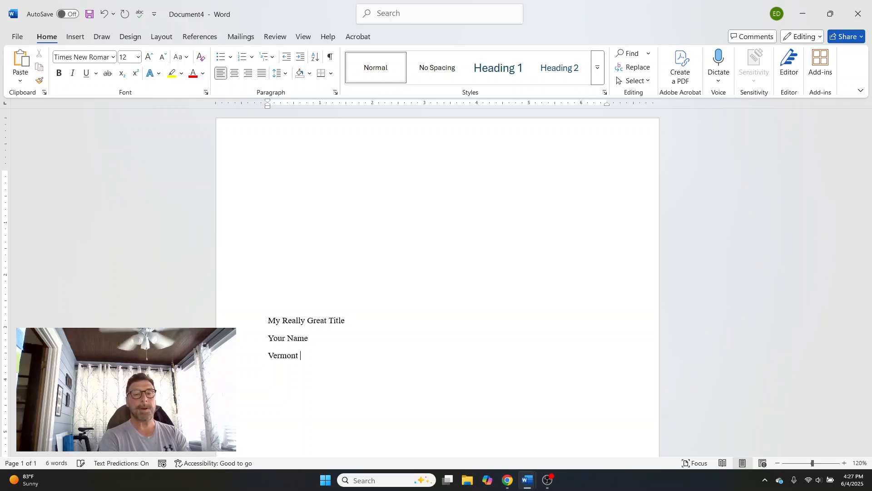
pyautogui.write(' State U')
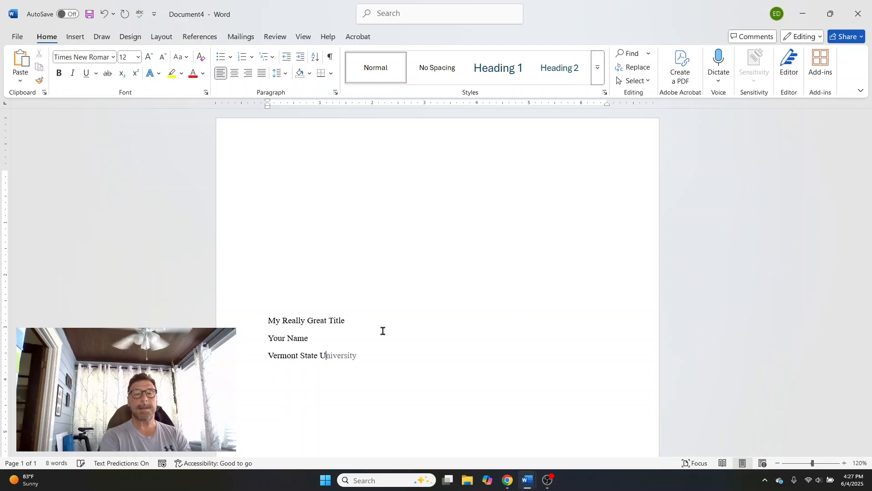
pyautogui.write('niversity')
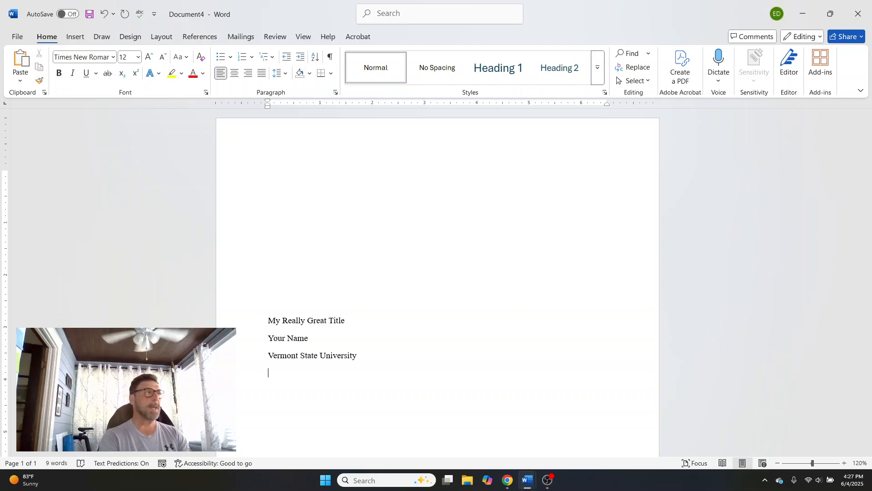
# Add the line "Course number and name (BUS 1210, Business Software)" below the university name
pyautogui.press('Return')
pyautogui.write('Cours')
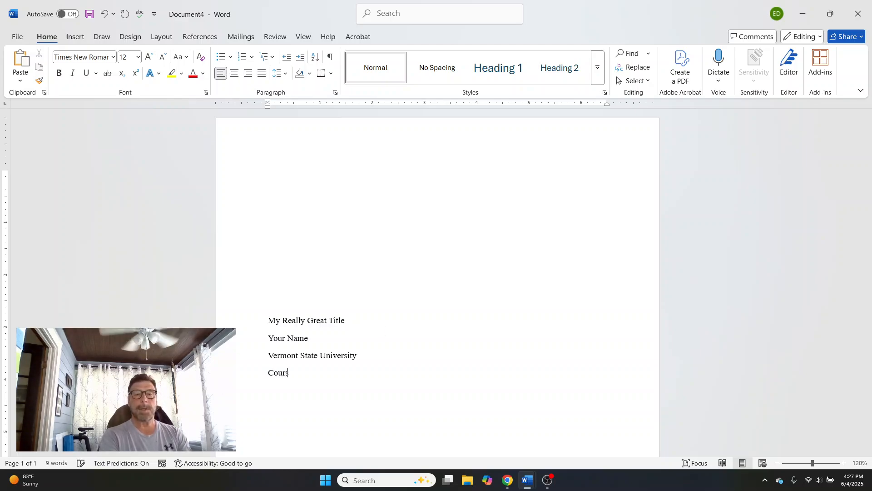
pyautogui.write('e num')
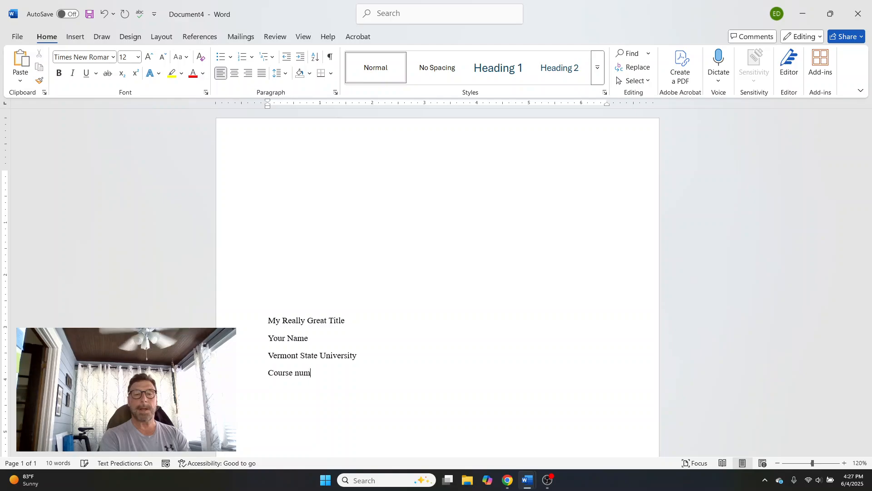
pyautogui.write('ber and')
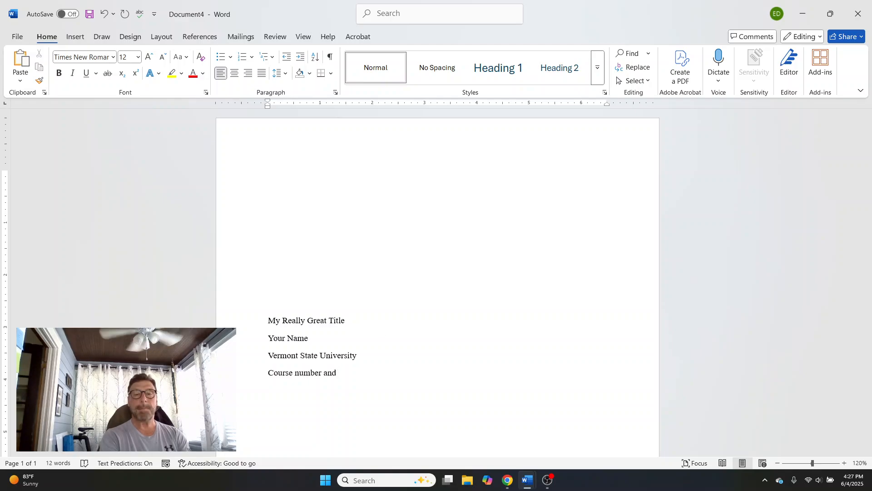
pyautogui.write(' name (')
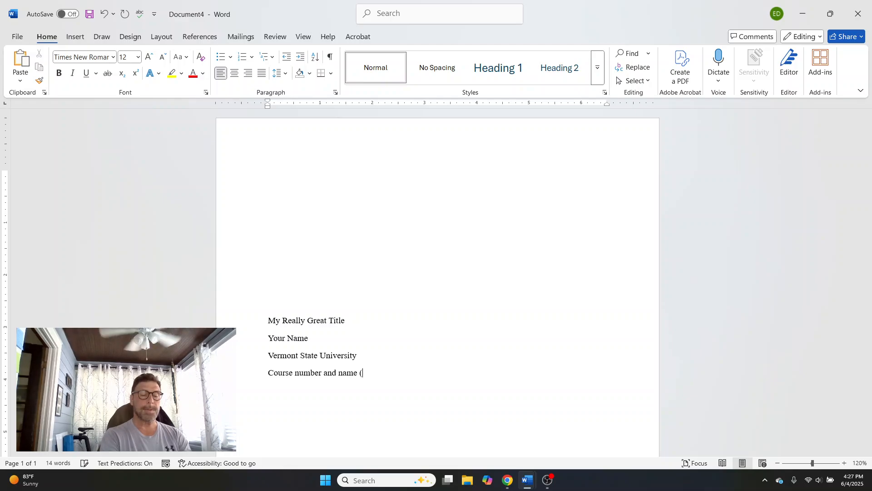
pyautogui.write('BU$')
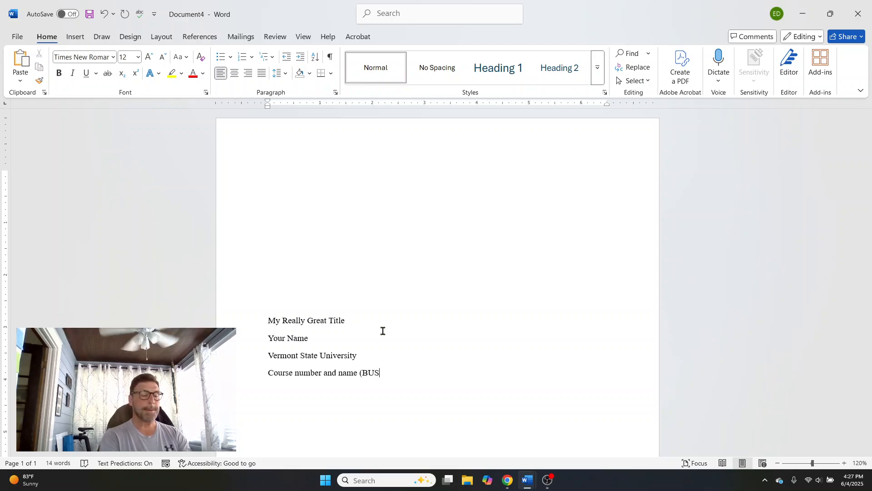
pyautogui.write(' 1210')
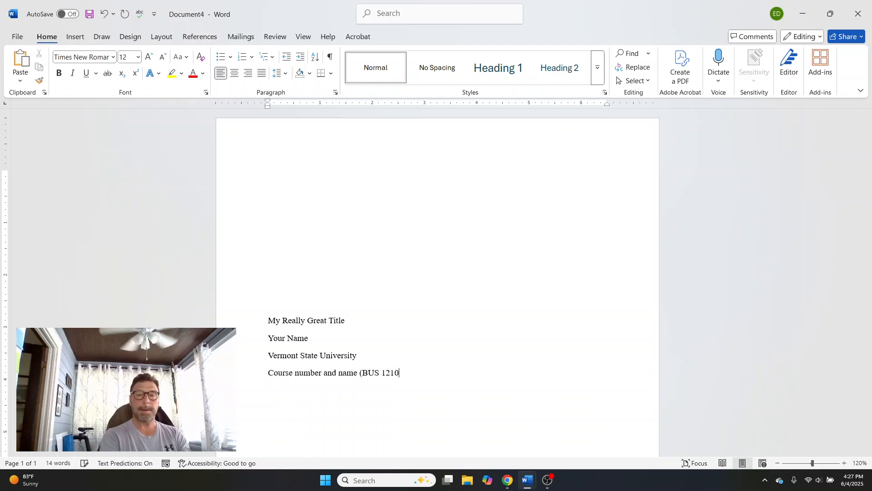
pyautogui.write(', Bus')
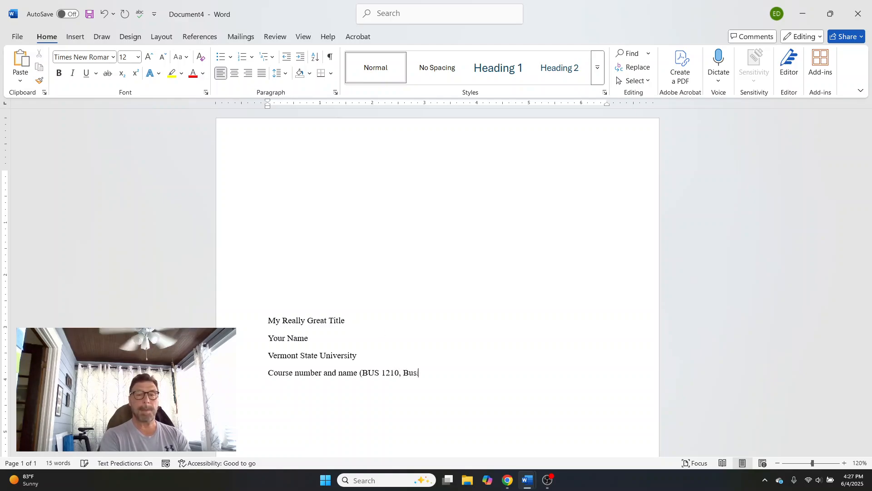
pyautogui.write('iness So')
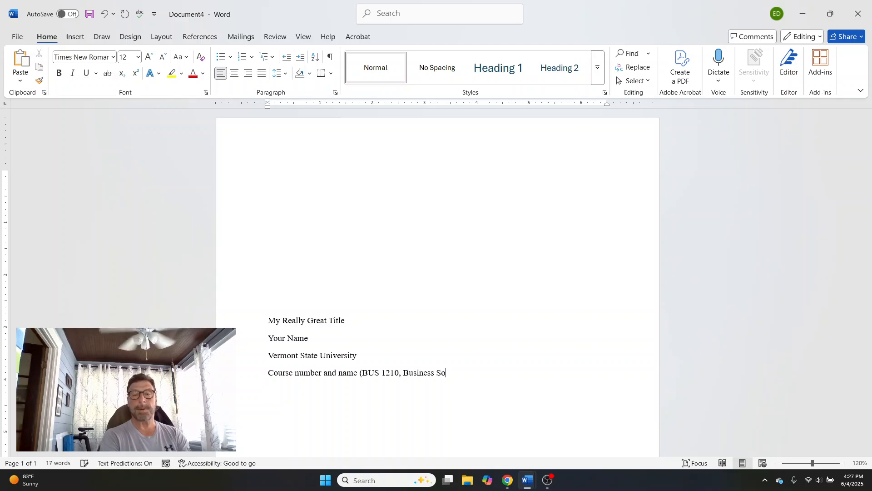
pyautogui.write('ftware)')
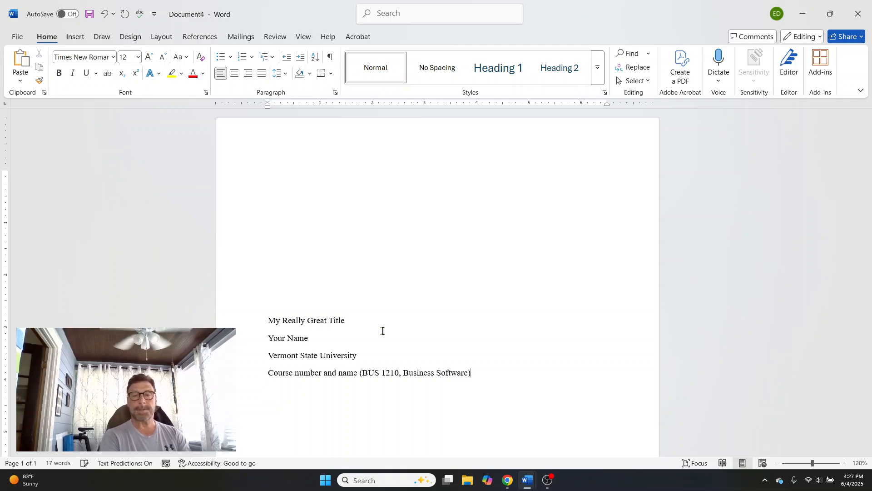
# Add a line with "Professor" and the professor's surname below the course line, followed by the date line "6/4/2025"
pyautogui.press('Return')
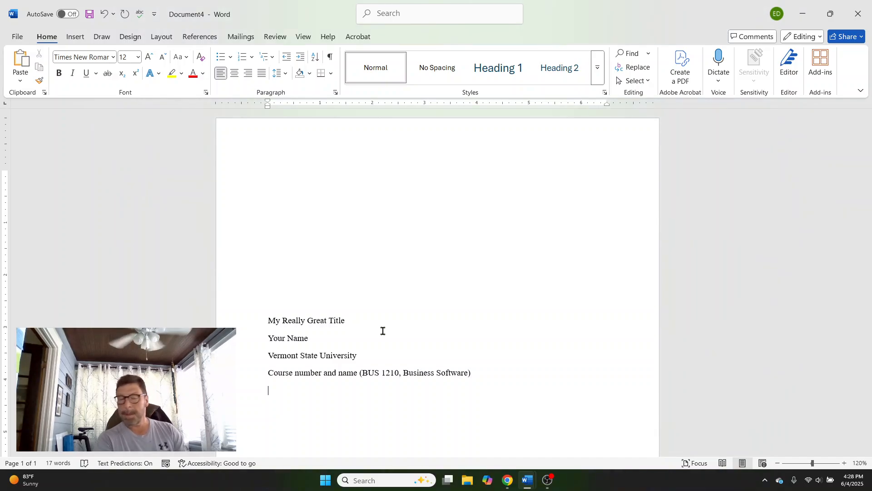
pyautogui.write('Pro')
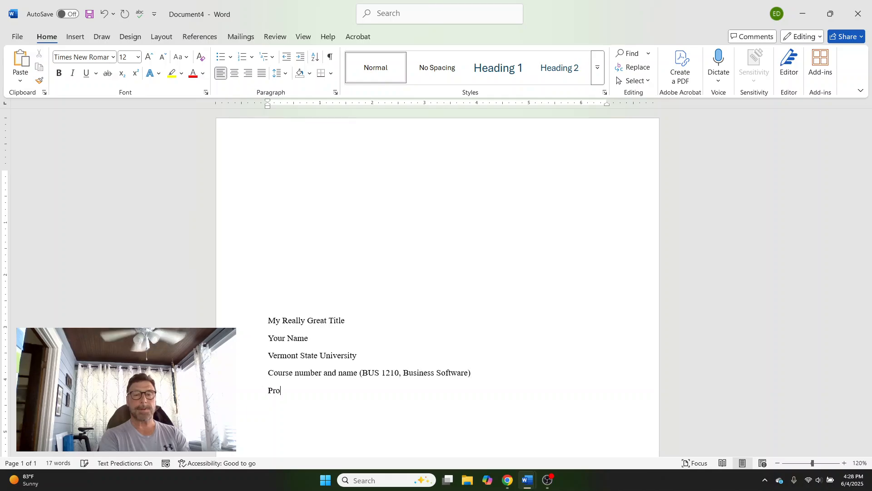
pyautogui.write('fesso')
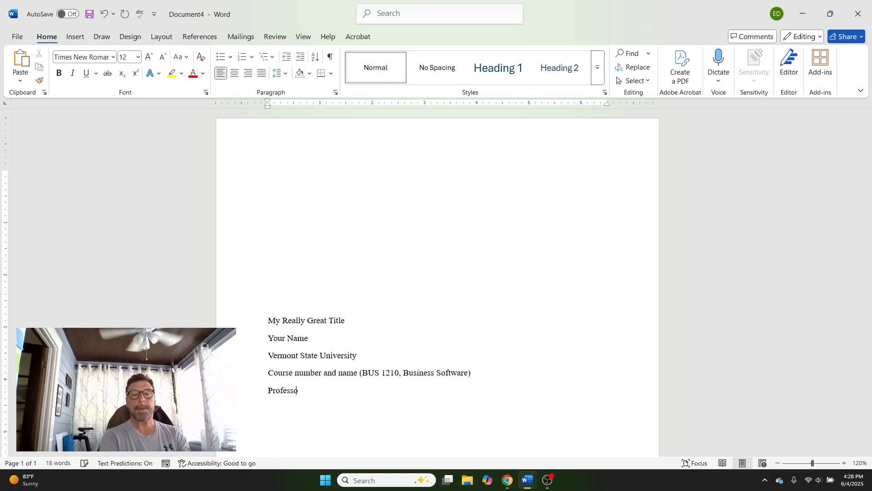
pyautogui.write('r Dansereau ')
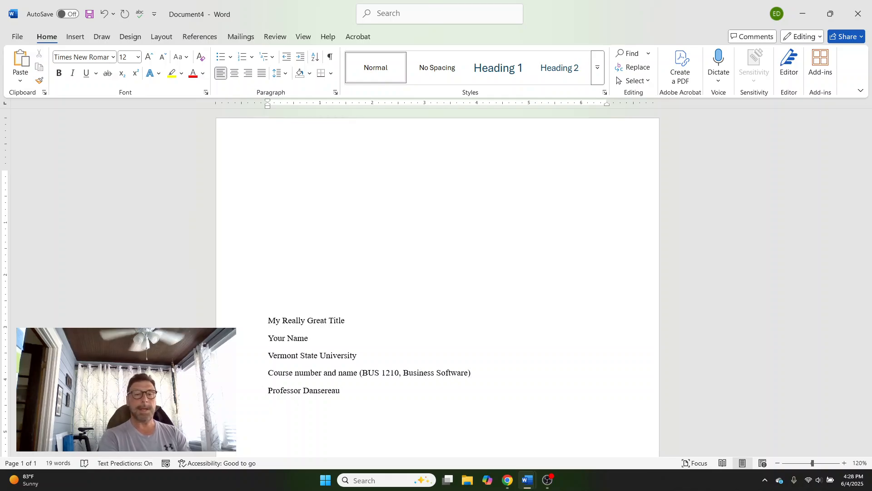
pyautogui.write('6')
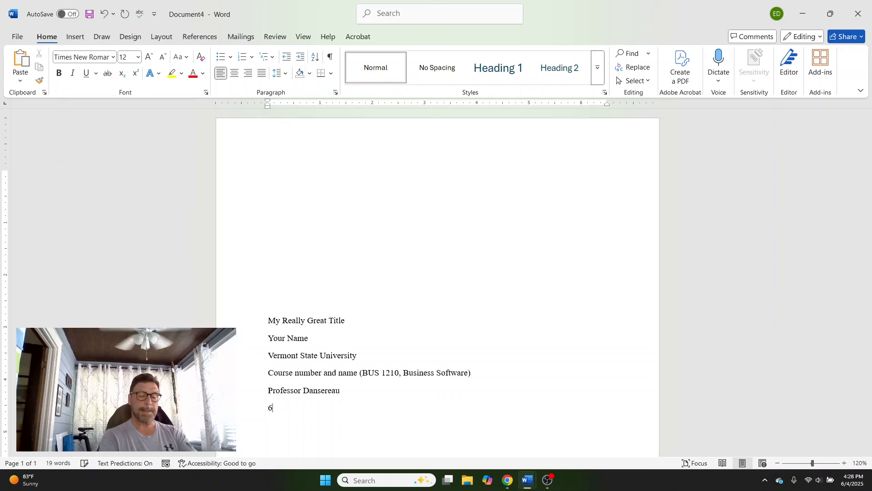
pyautogui.write('/4/')
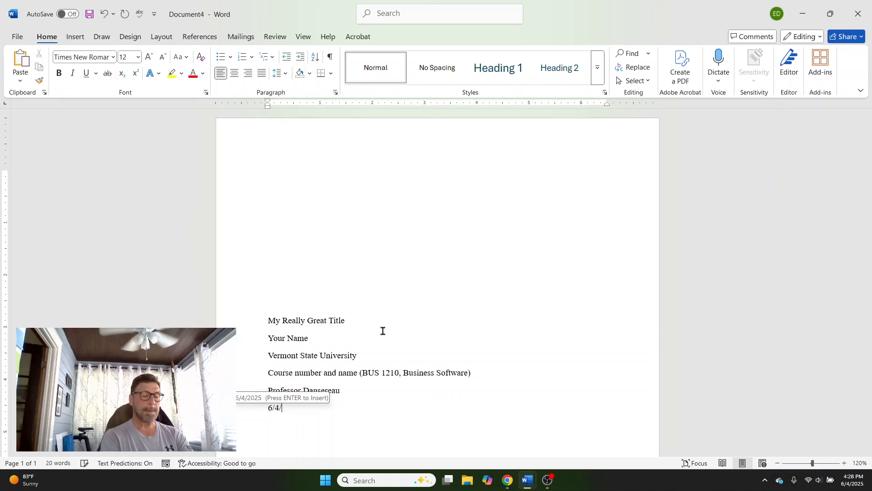
pyautogui.write('2025')
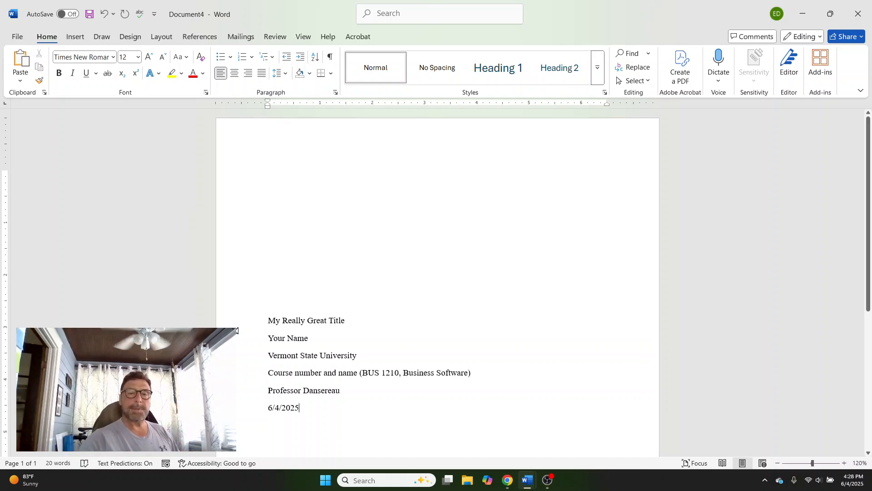
# Center all six title page lines from the title through the date
pyautogui.moveTo(266, 317); pyautogui.dragTo(355, 403)
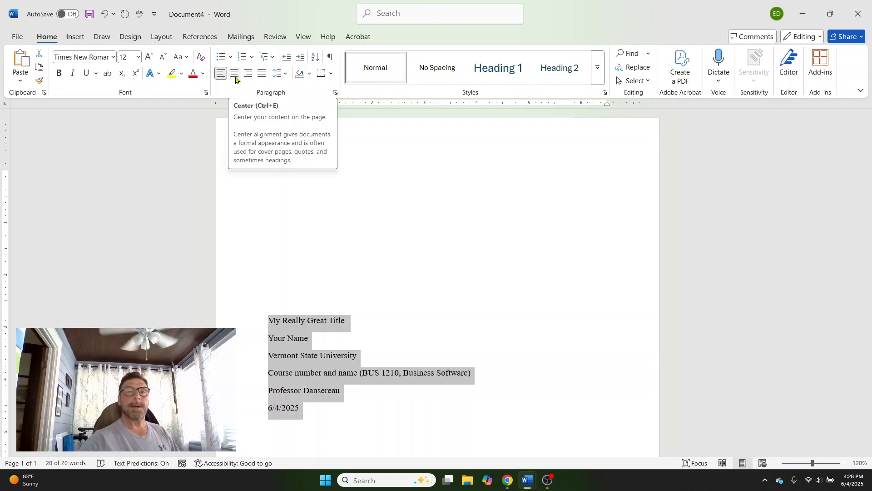
pyautogui.click(235, 80)
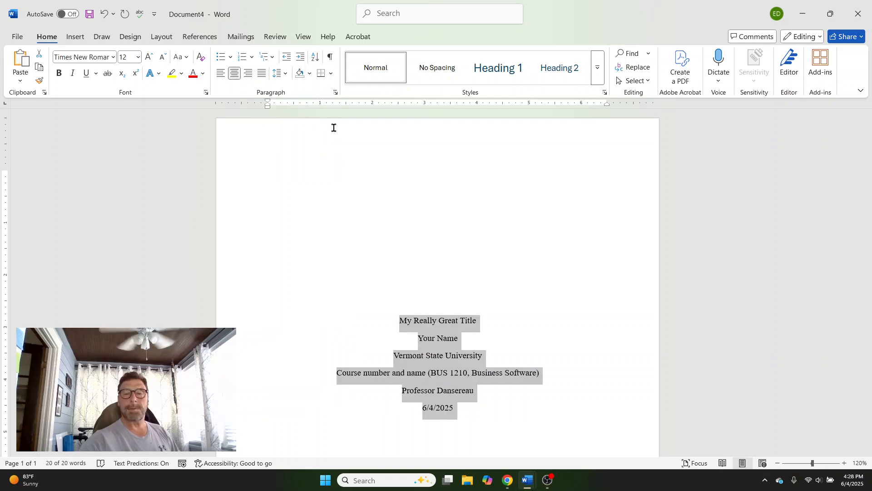
pyautogui.click(480, 282)
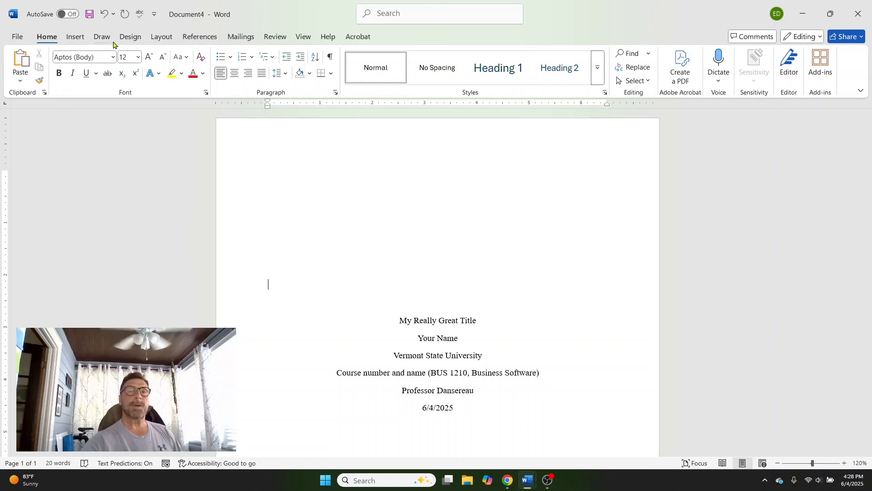
# Enter "MY REALLY GREAT TITLE" in capitals on the first line of the page and right-align it
pyautogui.click(77, 39)
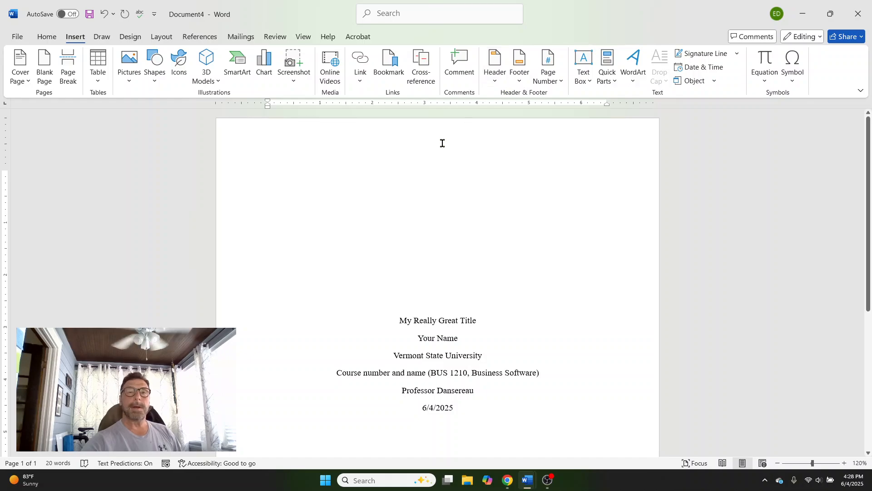
pyautogui.click(47, 38)
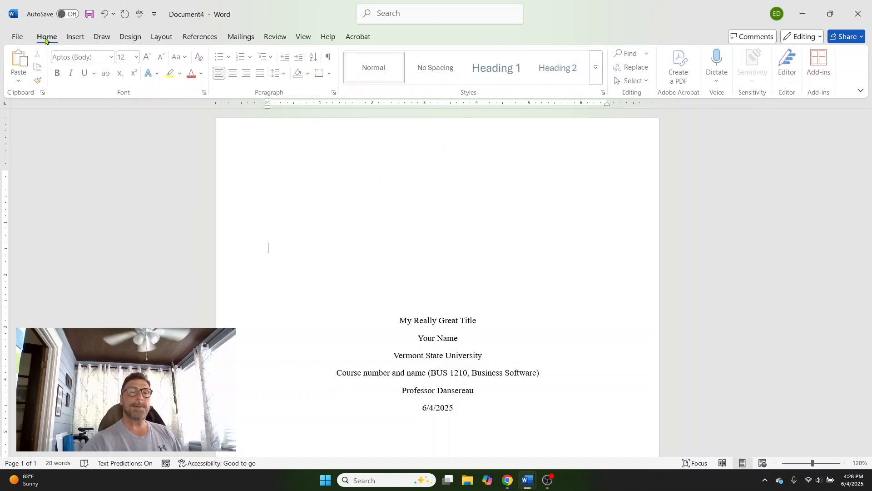
pyautogui.doubleClick(512, 149)
pyautogui.click(405, 164)
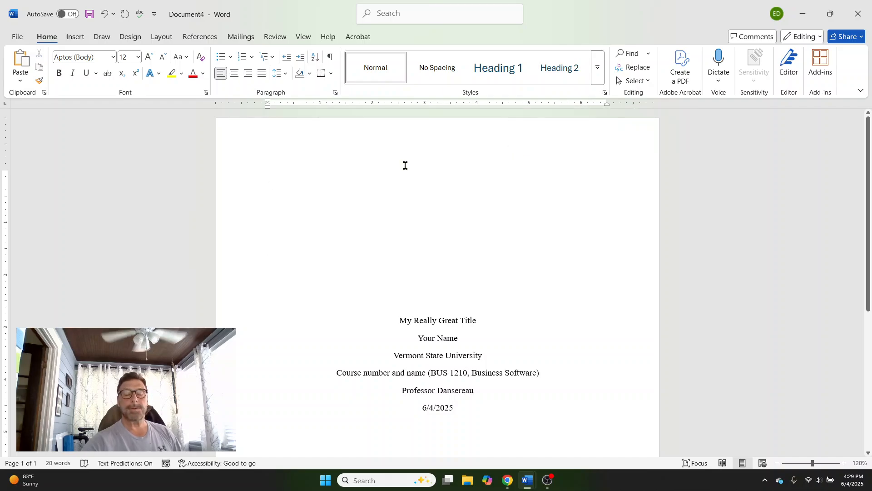
pyautogui.write('M')
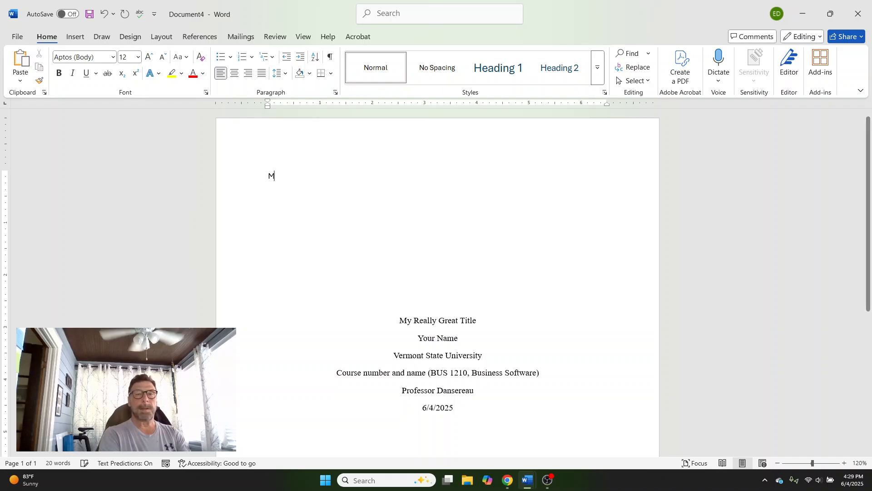
pyautogui.write('Y REALL')
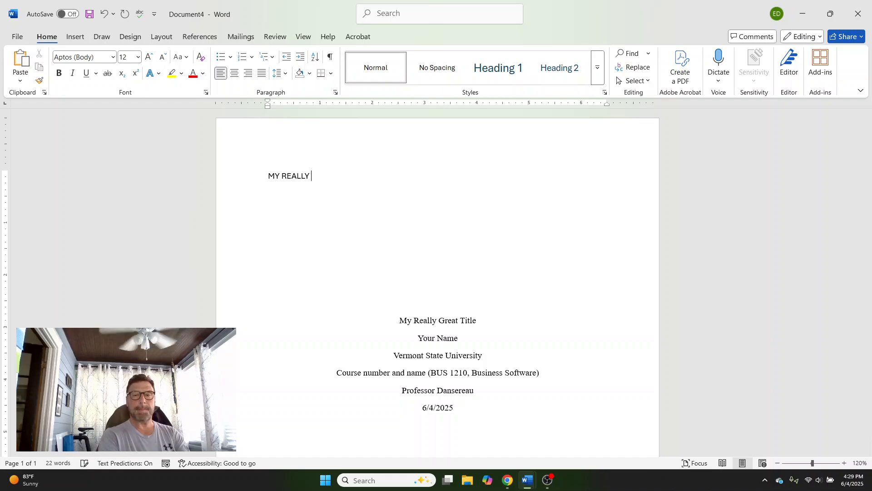
pyautogui.write('Y ')
pyautogui.write('G')
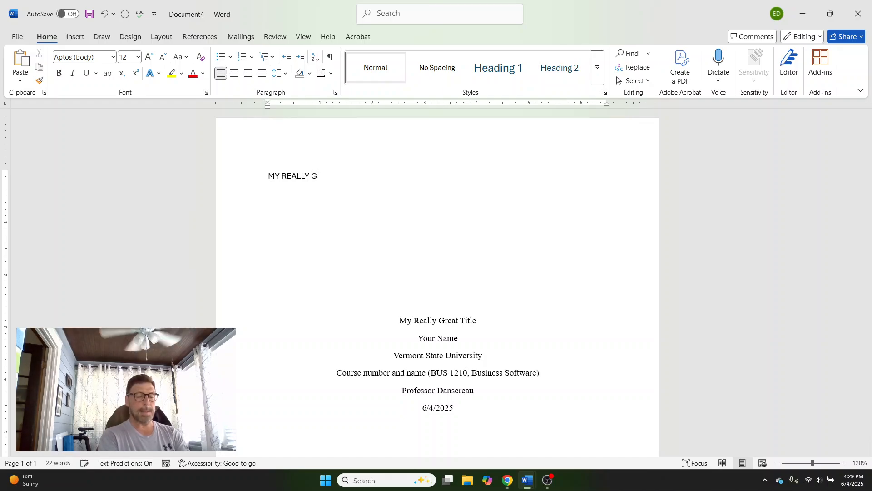
pyautogui.write('REAT TITLE')
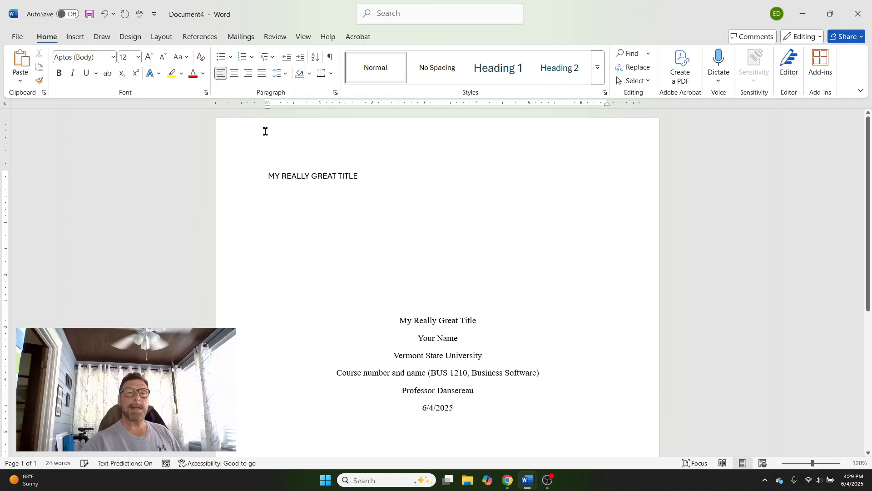
pyautogui.click(248, 75)
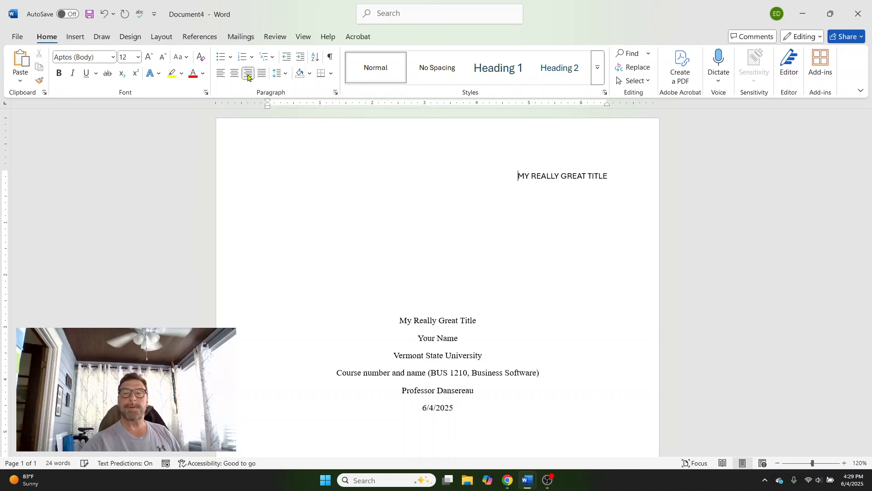
pyautogui.click(528, 272)
# Add several blank lines below the date line on the title page
pyautogui.scroll(-3, 528, 273)
pyautogui.scroll(-2, 528, 273)
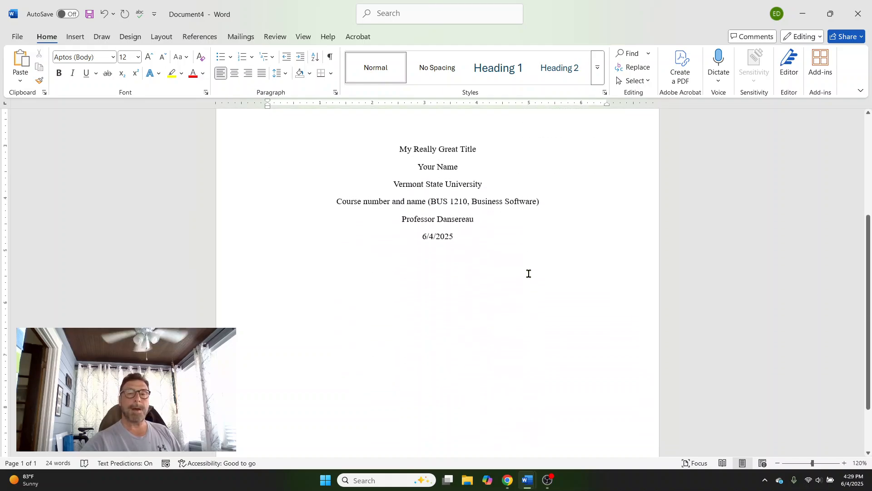
pyautogui.scroll(-2, 416, 266)
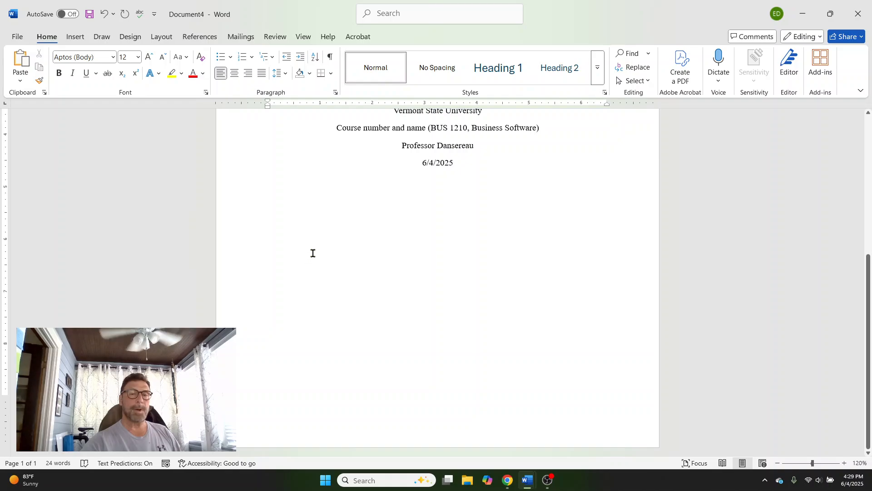
pyautogui.click(313, 253)
pyautogui.click(478, 172)
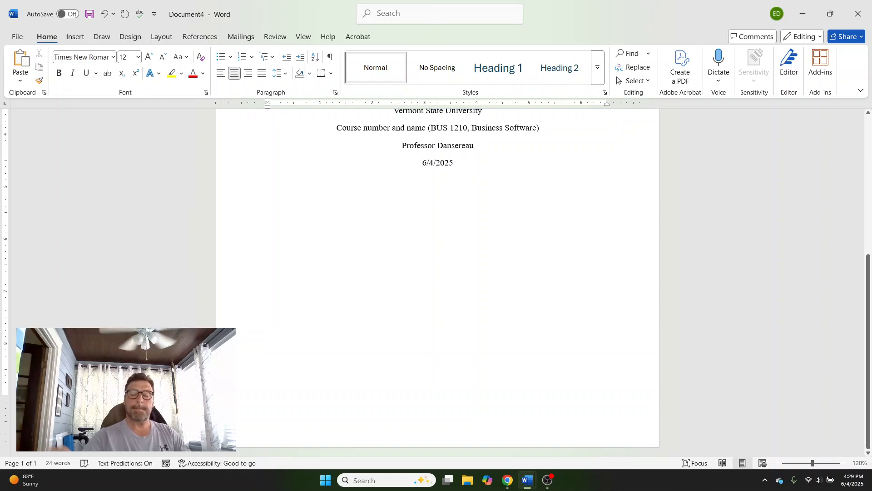
pyautogui.press('Return')
pyautogui.press('Return')
pyautogui.press('Return')
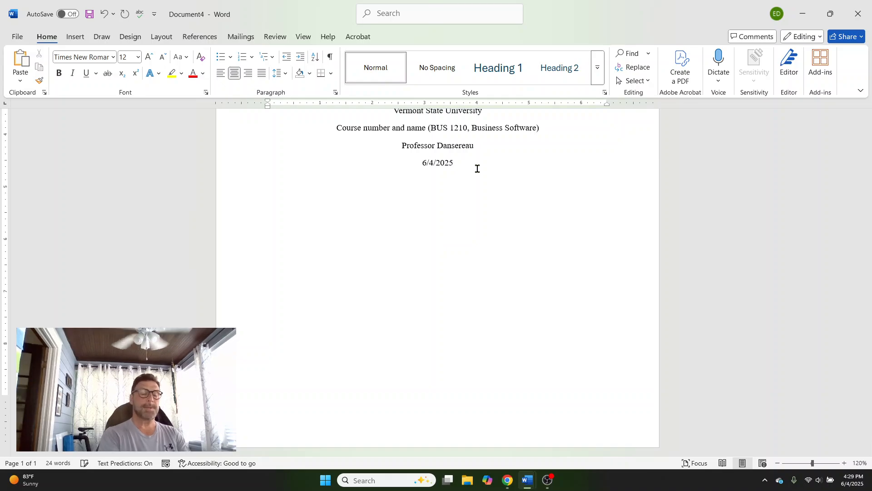
# Enter the heading word "Abstract" on the new line below the date
pyautogui.write('Abst')
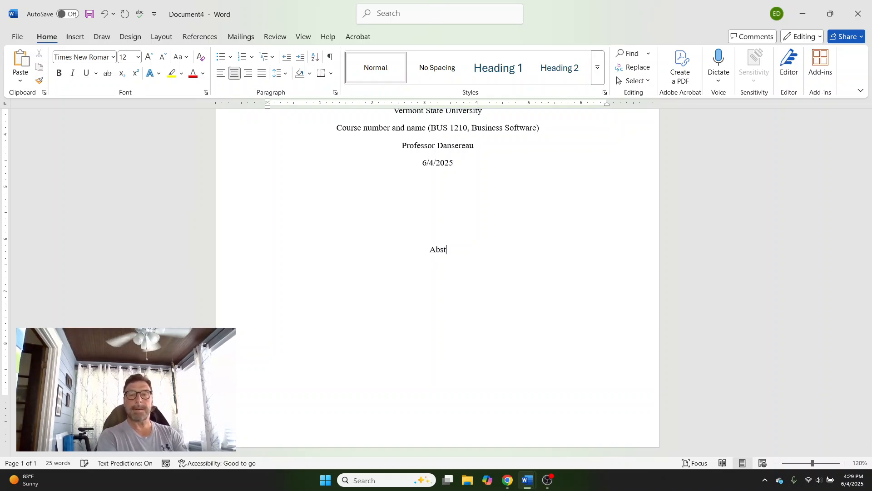
pyautogui.press('BackSpace')
pyautogui.write('tratc')
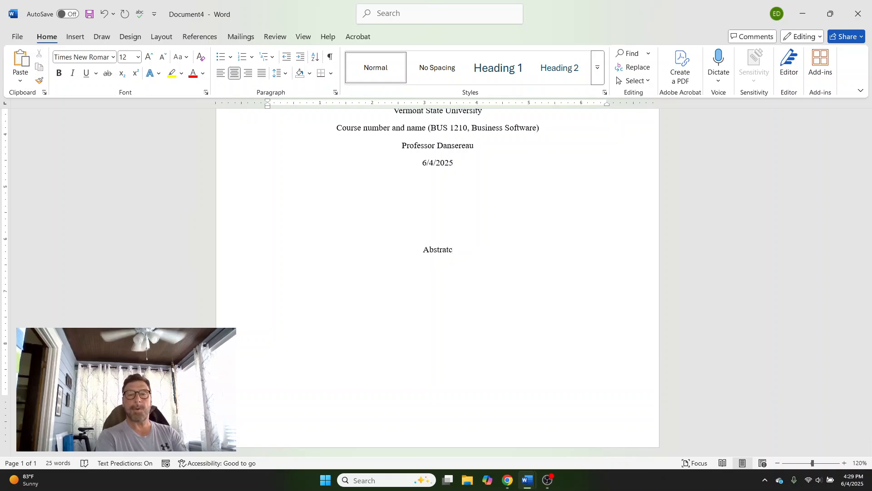
pyautogui.press('BackSpace')
pyautogui.write('act')
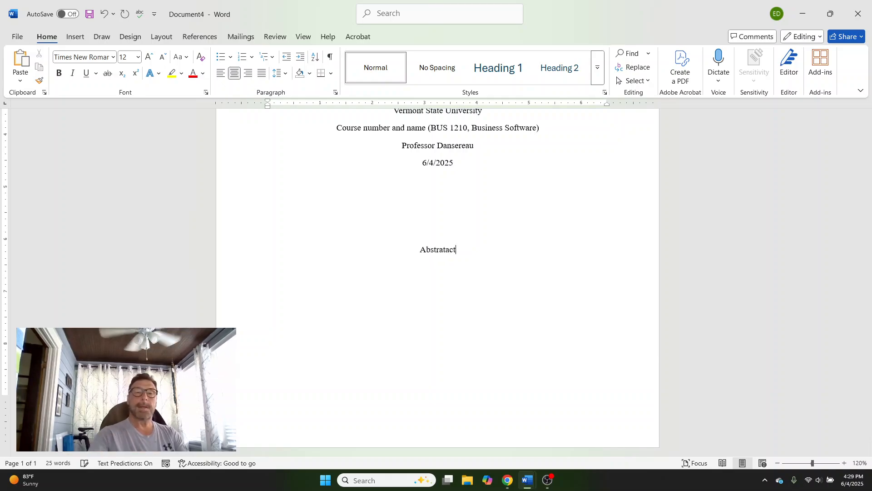
# Left-align the heading line below the date and delete its text, leaving the line empty
pyautogui.click(424, 250)
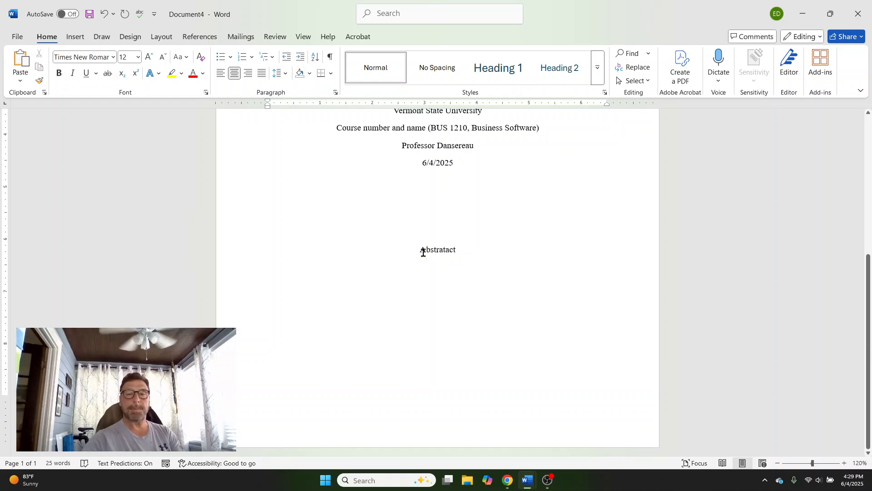
pyautogui.click(221, 74)
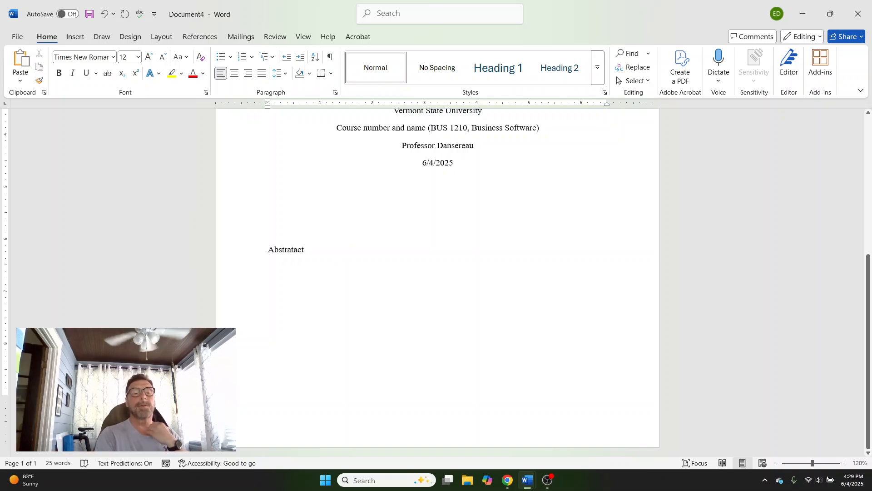
pyautogui.press('BackSpace')
pyautogui.press('BackSpace')
pyautogui.press('BackSpace')
pyautogui.press('BackSpace')
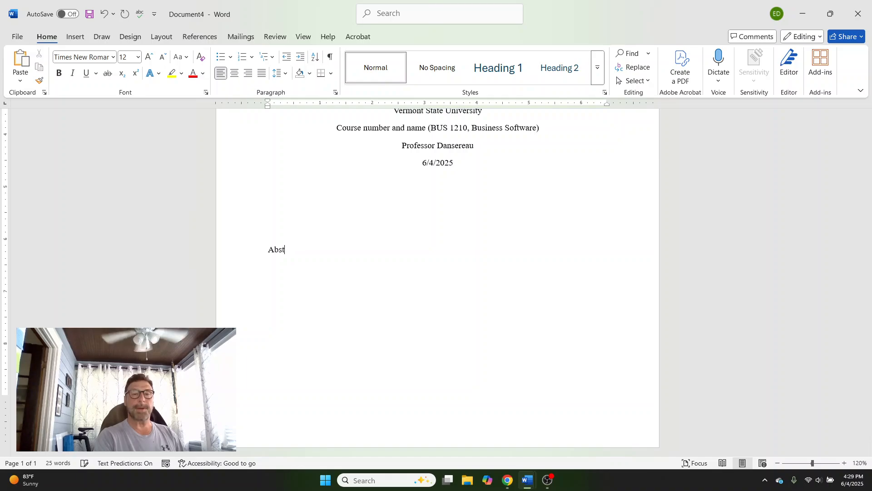
pyautogui.press('BackSpace')
pyautogui.press('BackSpace')
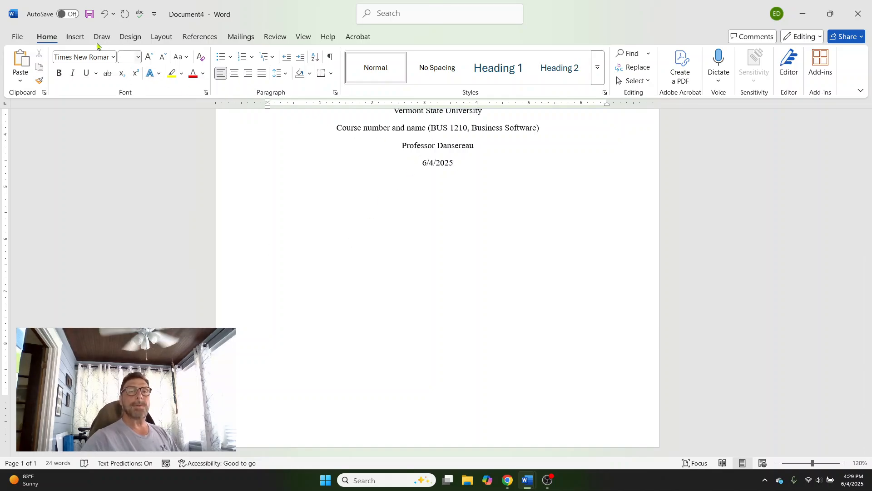
# Insert a page break at the empty line below the date to start a second page
pyautogui.click(75, 38)
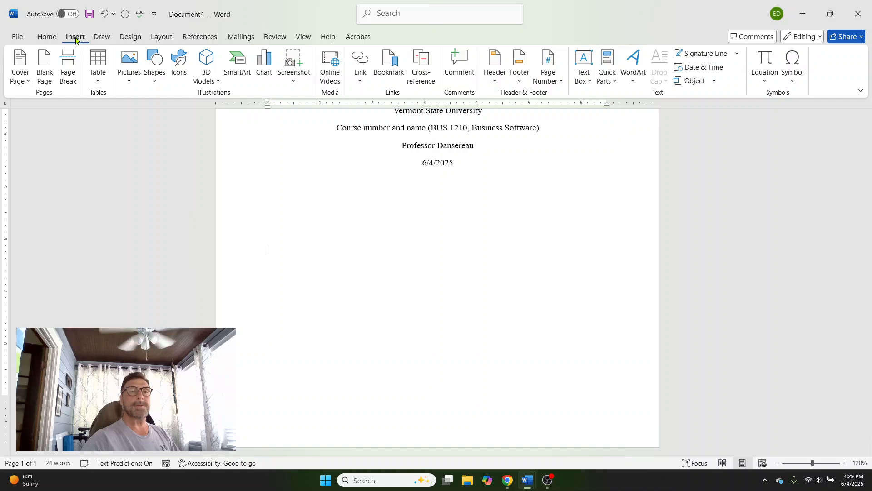
pyautogui.click(68, 75)
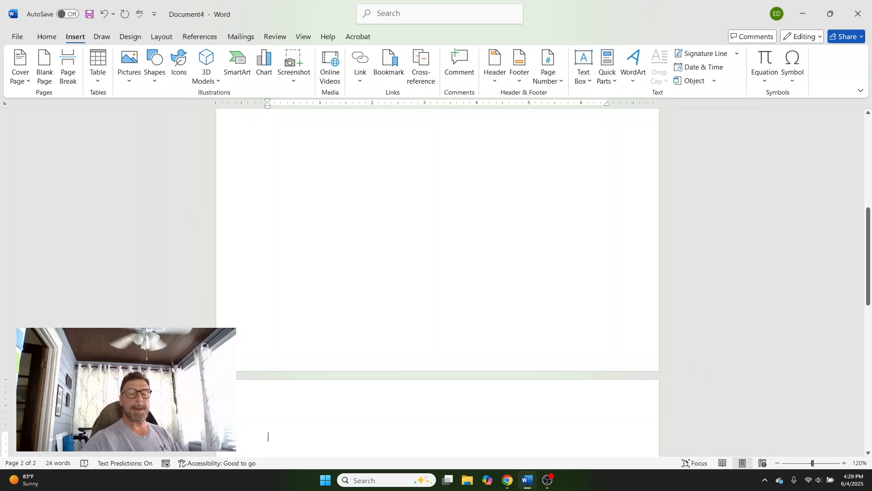
pyautogui.scroll(4, 452, 243)
pyautogui.scroll(2, 452, 243)
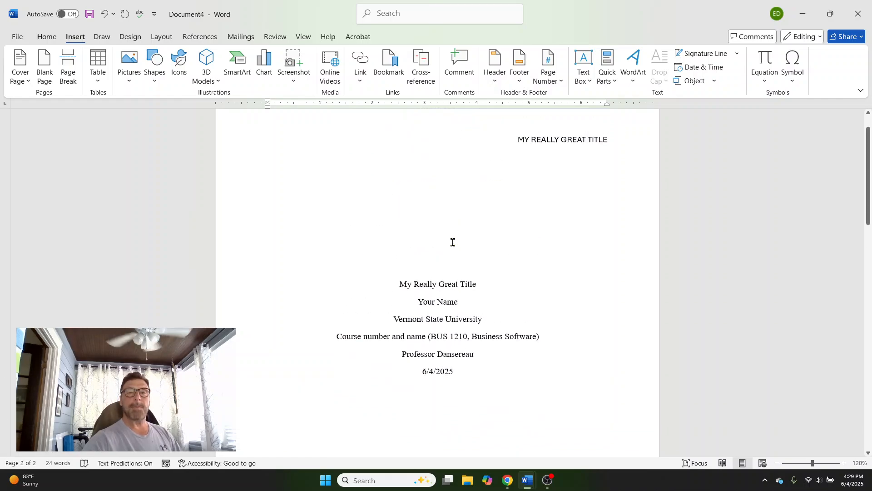
pyautogui.scroll(-3, 452, 242)
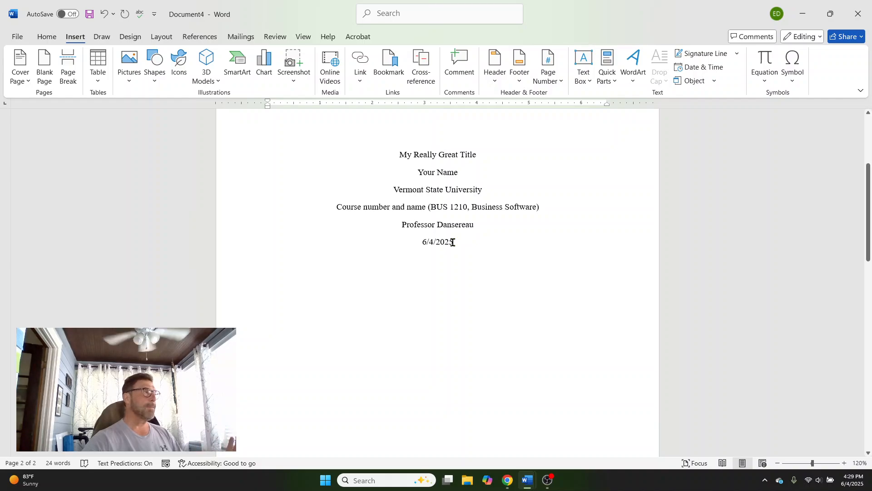
pyautogui.scroll(-3, 439, 269)
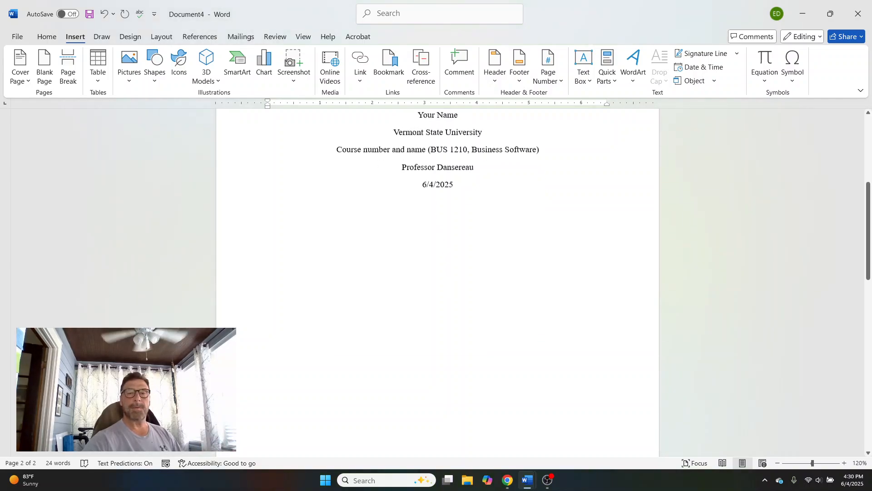
pyautogui.scroll(3, 372, 235)
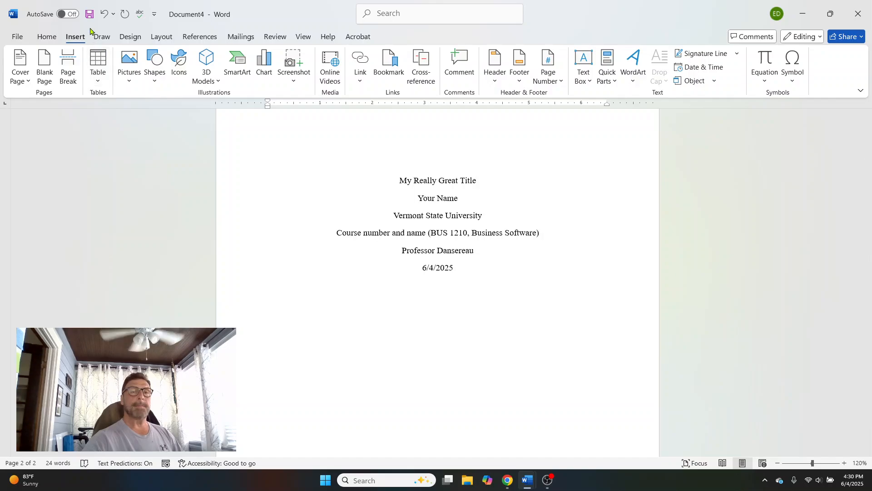